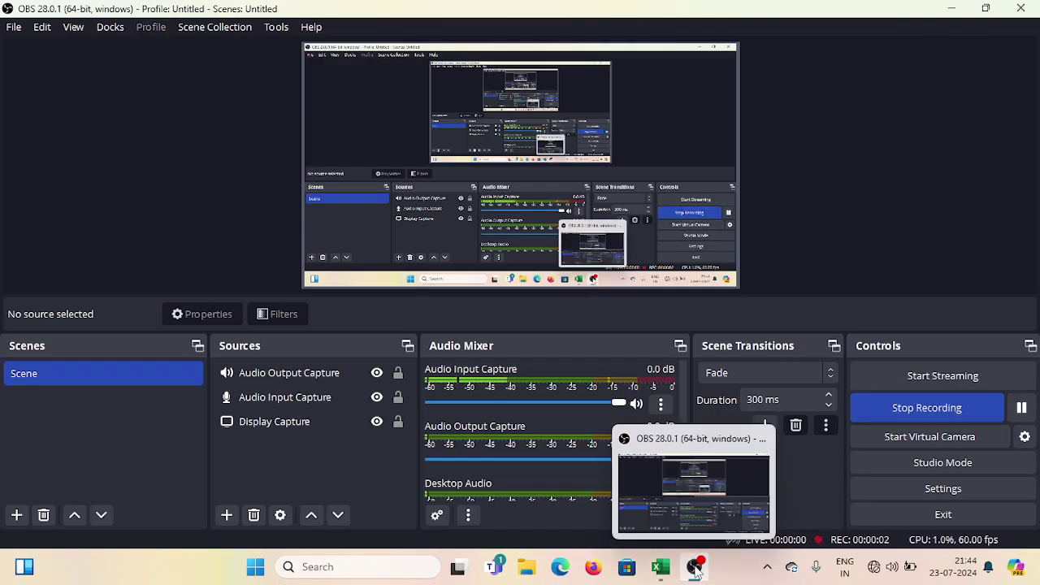
Switch from OBS Studio to the blank Excel workbook Book1.
left_click(660, 569)
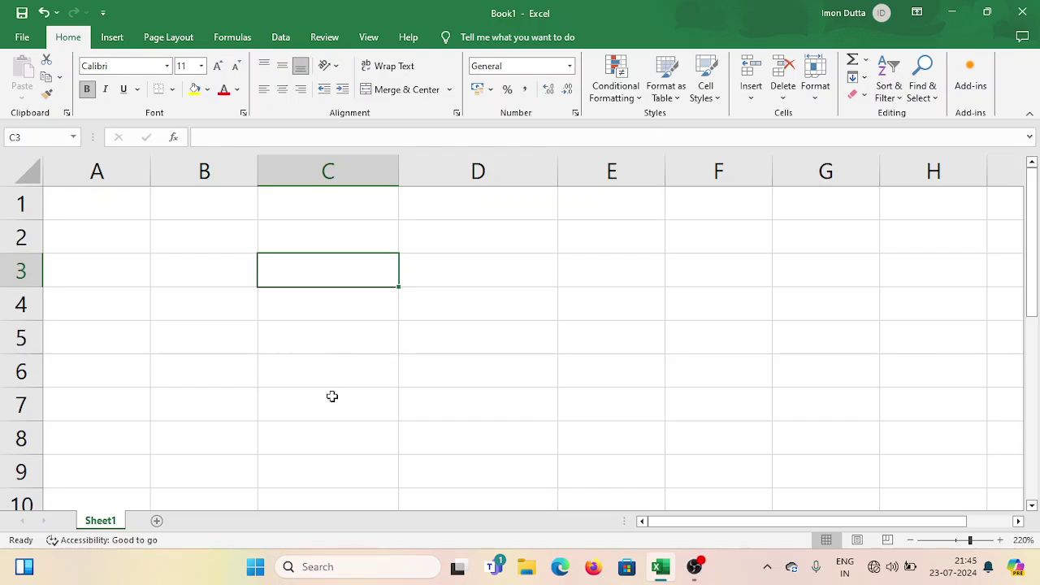
Enter MICROSOFT CORPORATION into cell C3.
type("MICR")
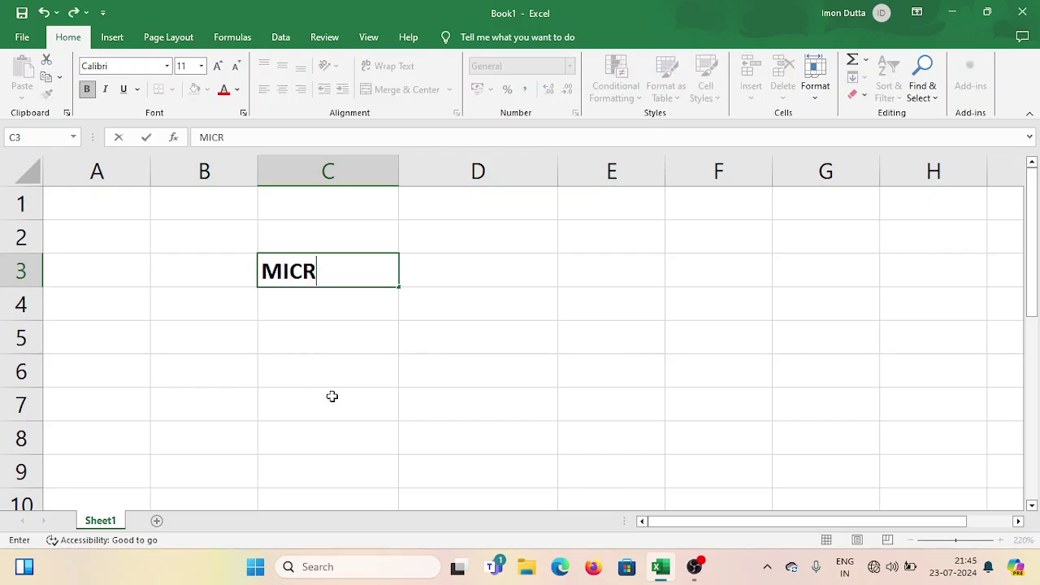
type("OS OFT")
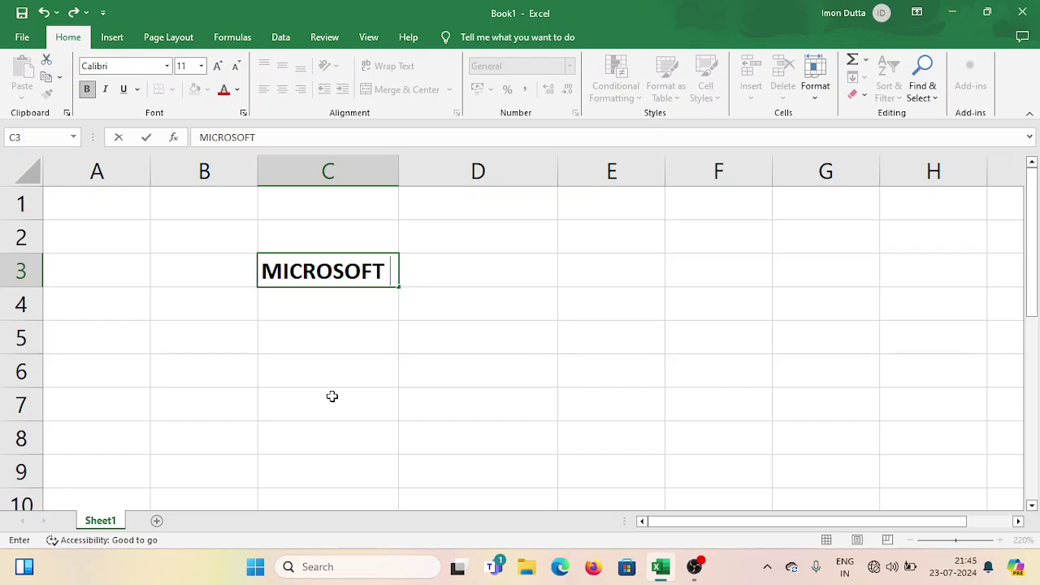
type(" CORPORA")
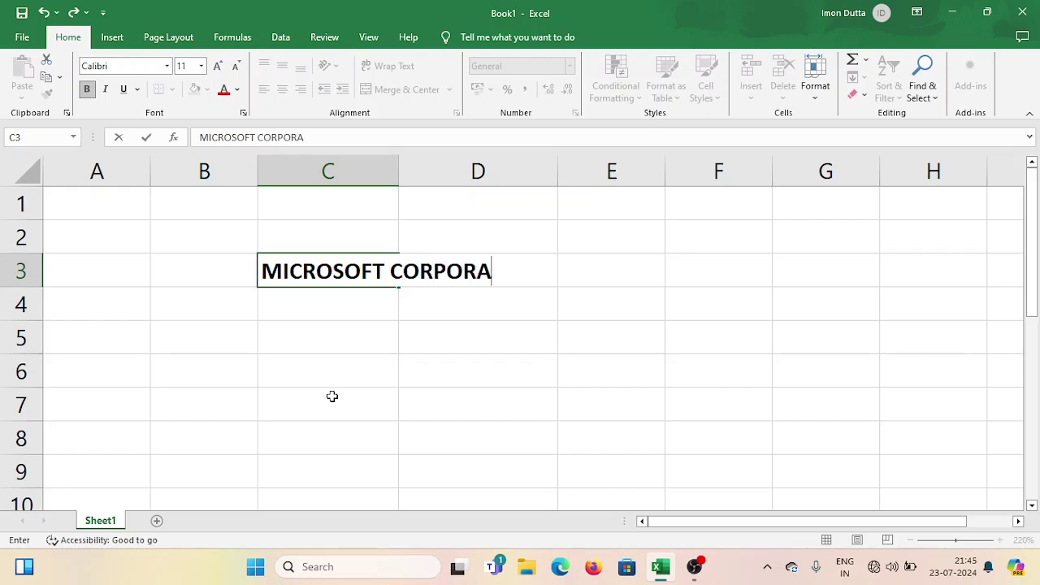
type("TION")
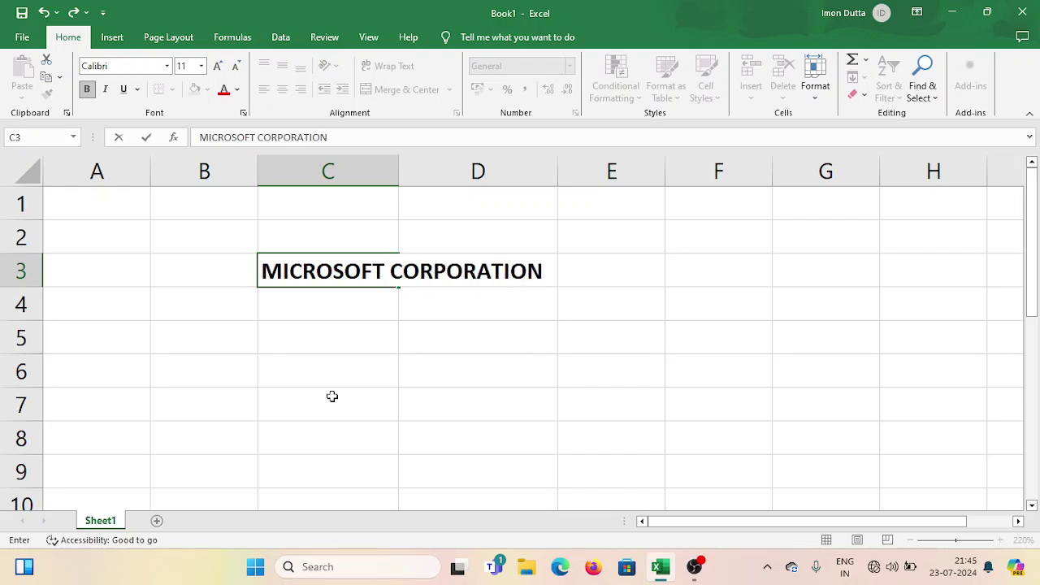
key("Return")
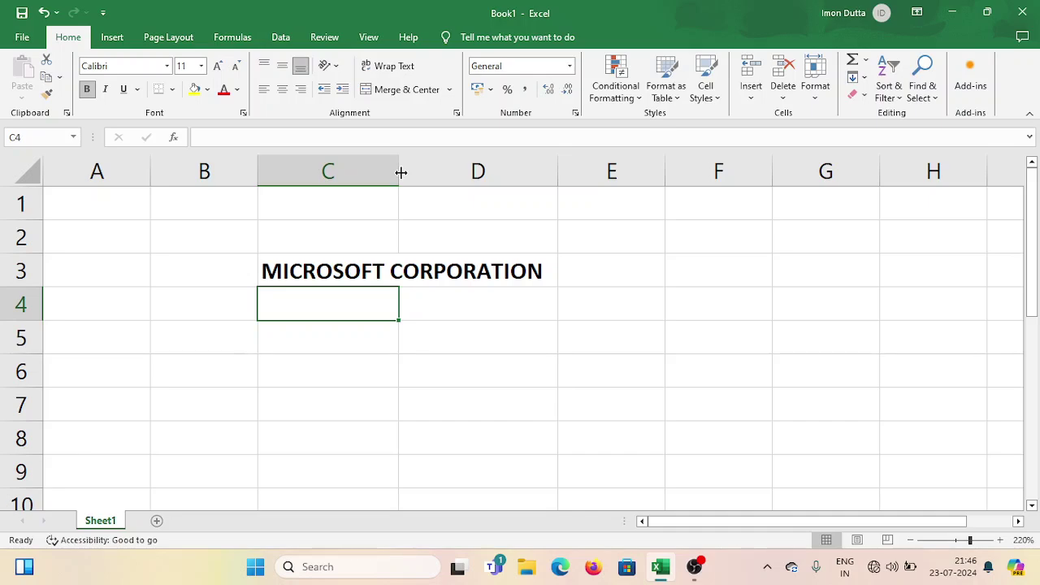
Widen column C to fit MICROSOFT CORPORATION, then select cell D6.
left_click_drag(401, 173, 567, 174)
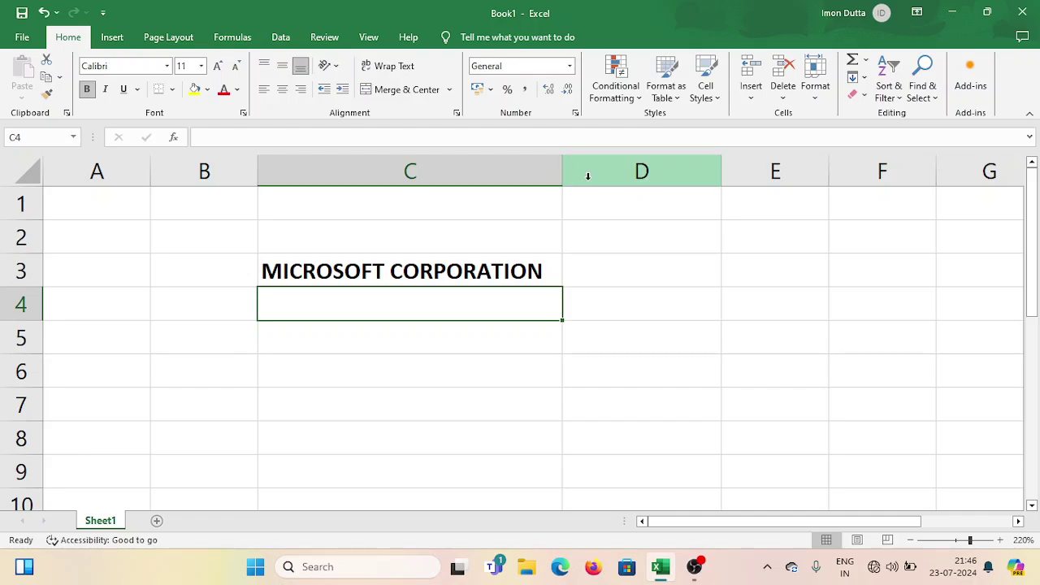
left_click(667, 373)
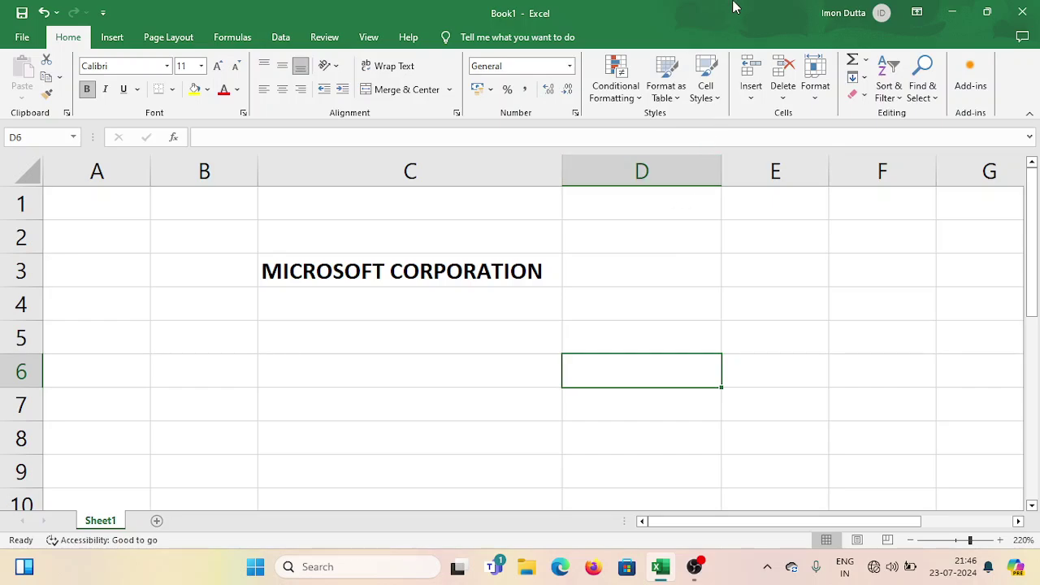
Type =SUBSTITUTE(C3,"MICROSOFT","KOLKATA") into cell D6.
type("=")
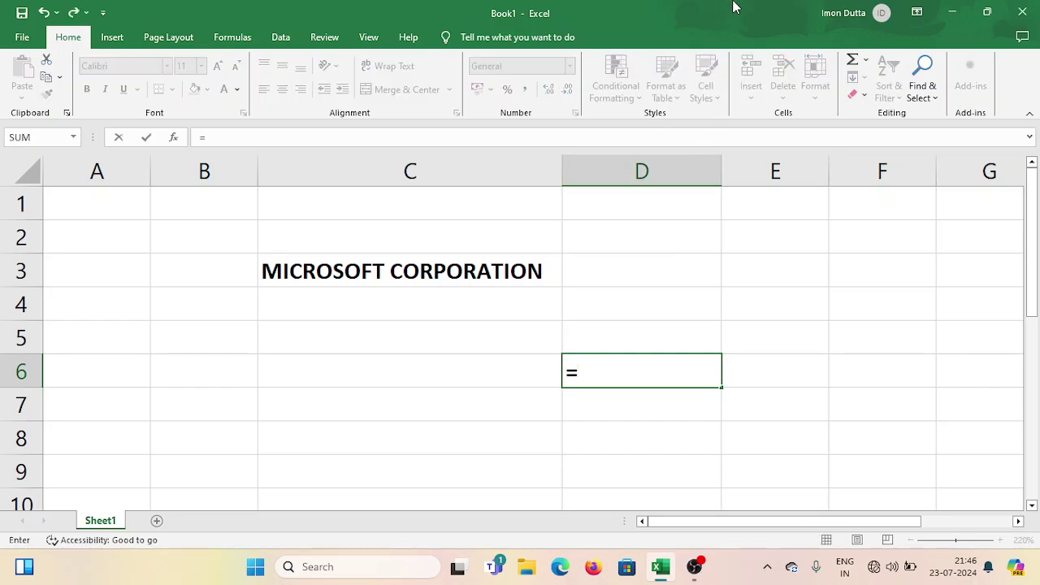
type("SU")
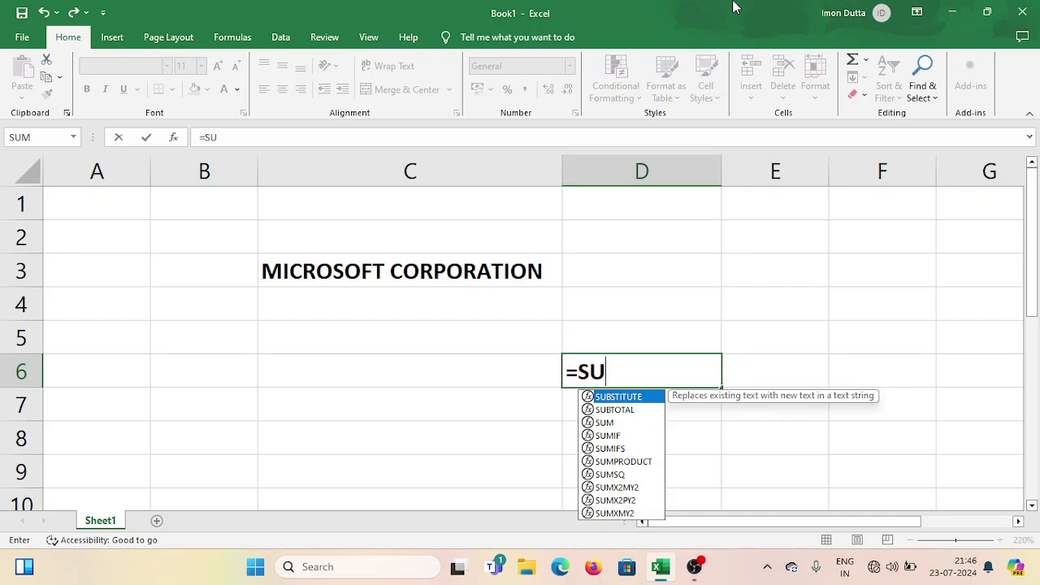
type("BSTITU")
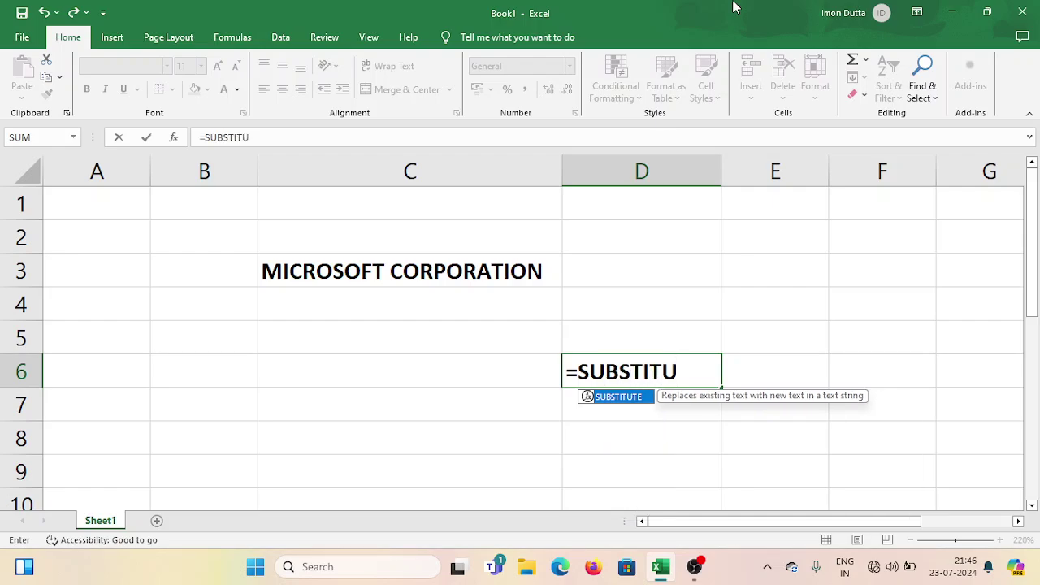
type("TE")
type("(")
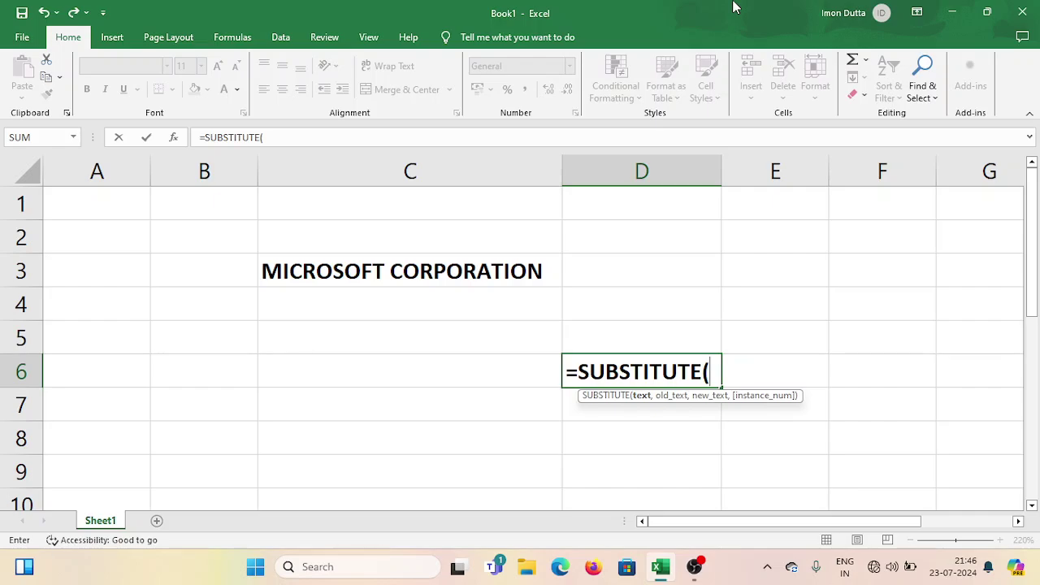
type("C")
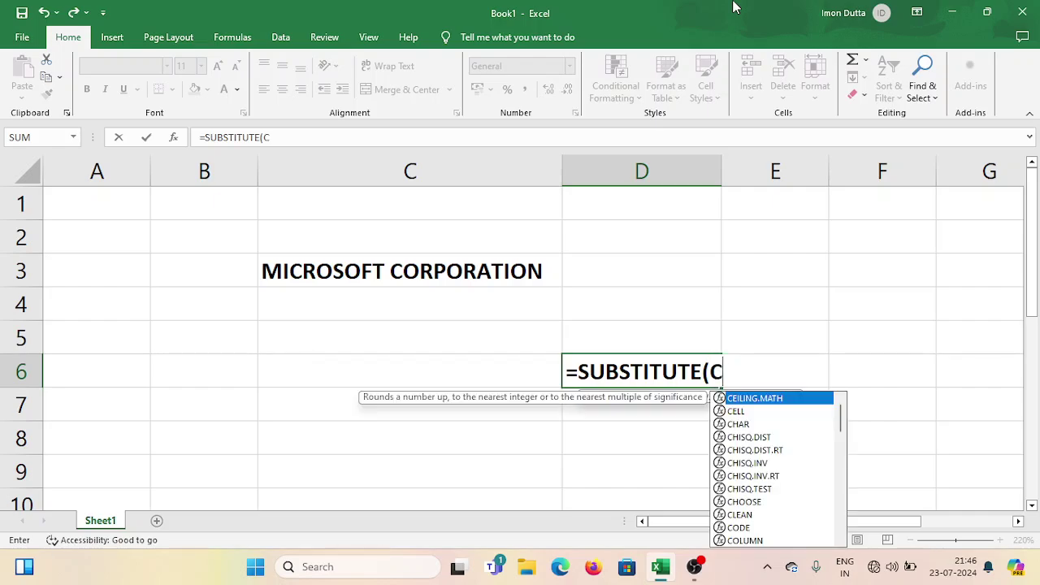
type("3")
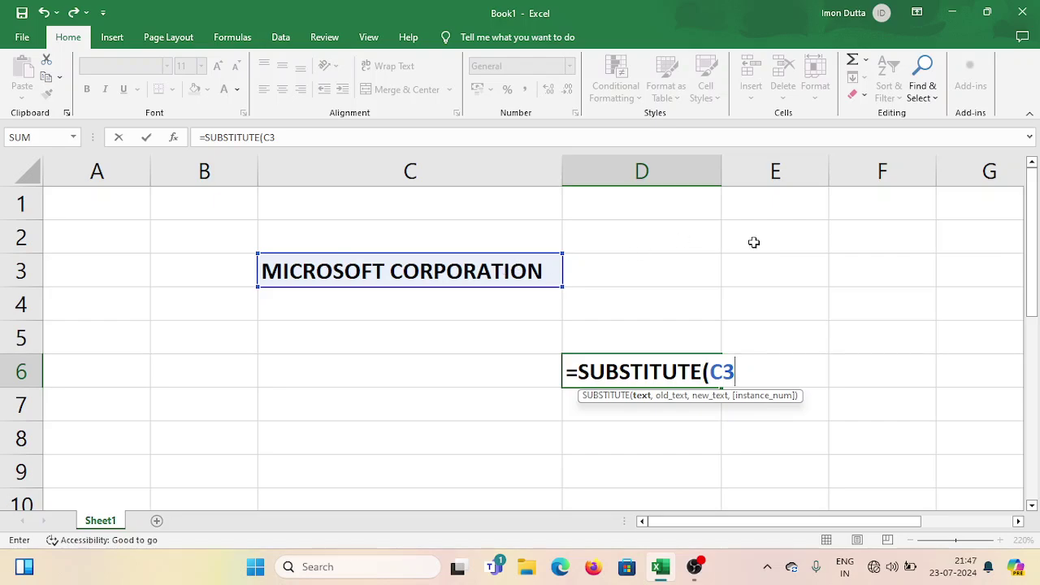
type(",")
type("\"")
type("MI")
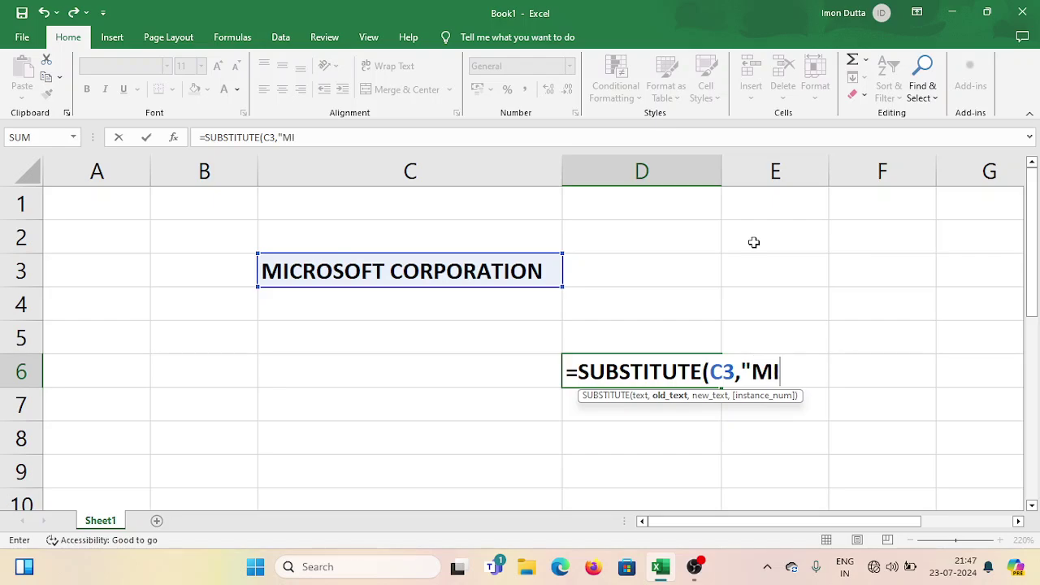
type("CROSOF")
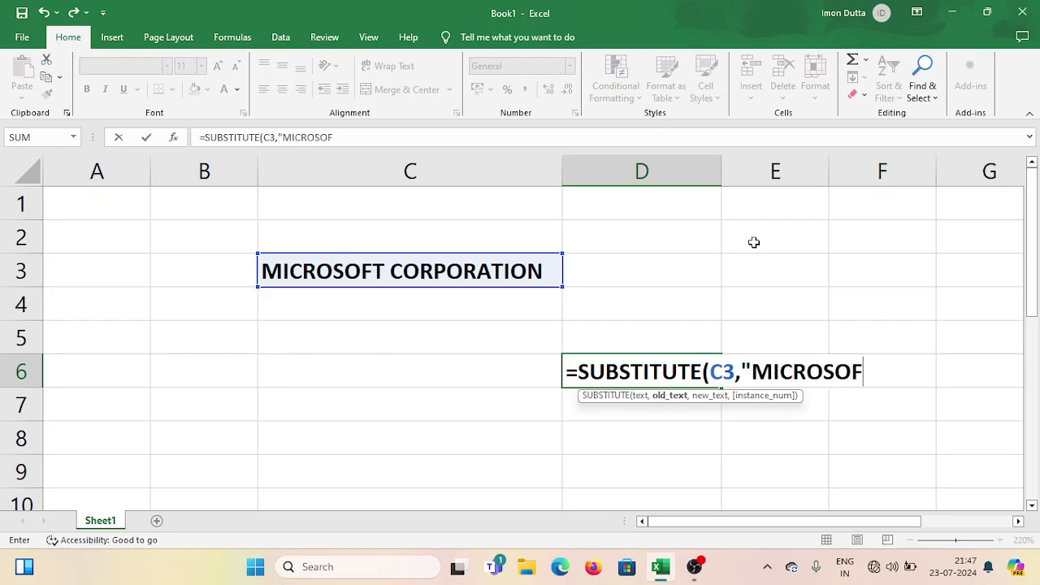
type("T")
type("\"")
type(",")
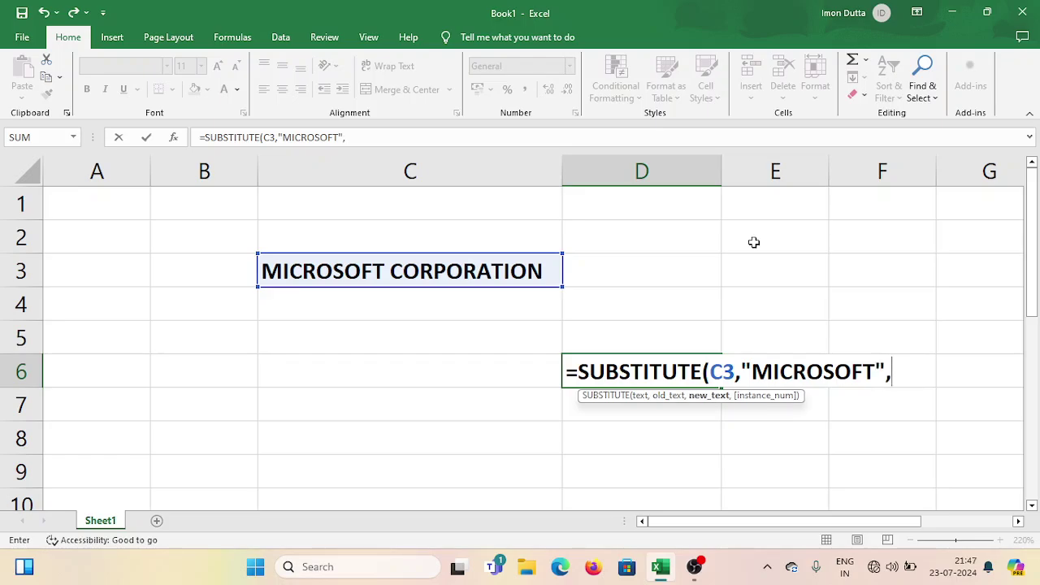
type("\"")
type("KO")
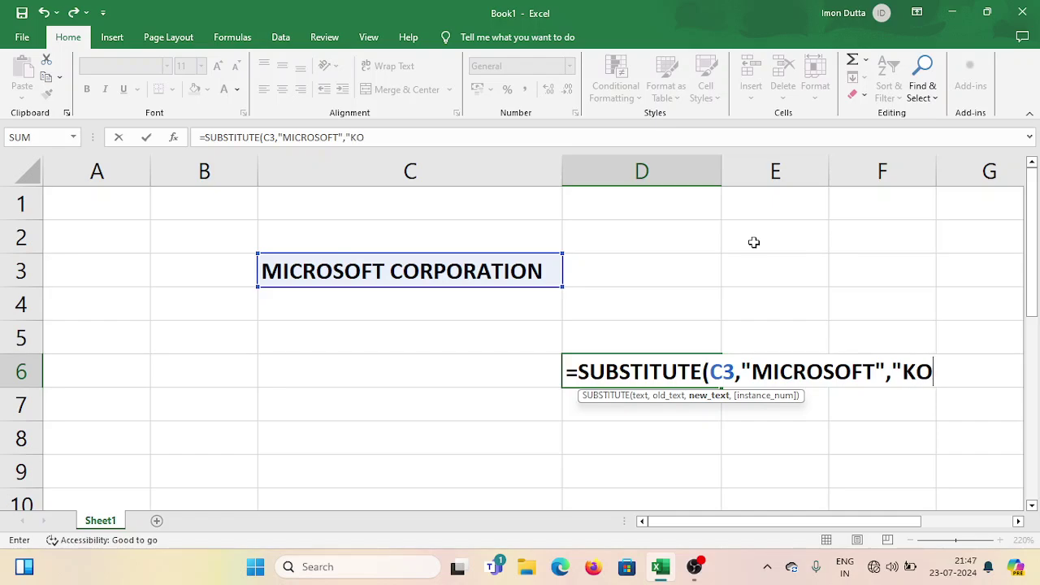
type("LKATA")
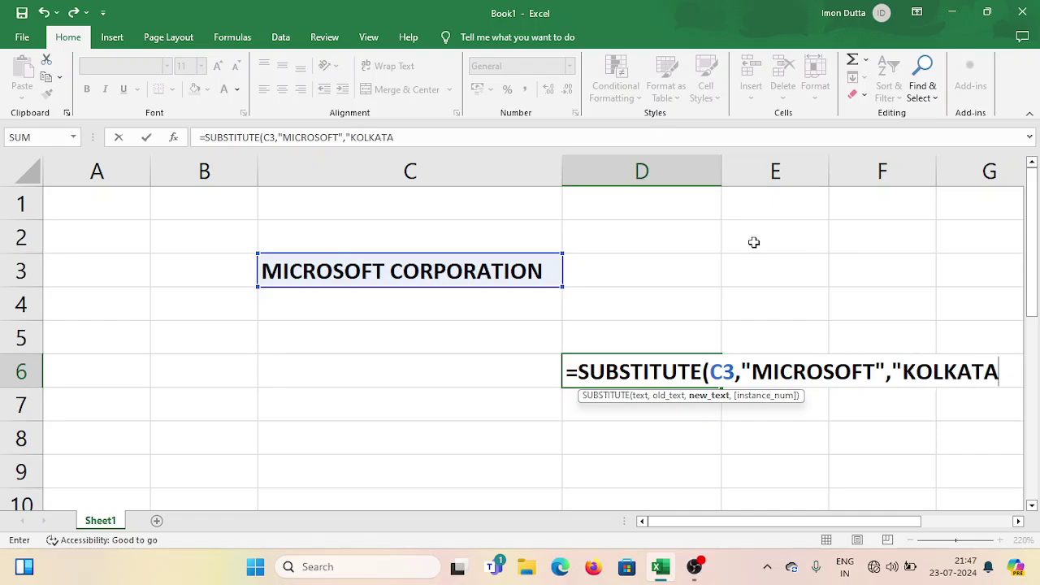
type("\"")
type(")")
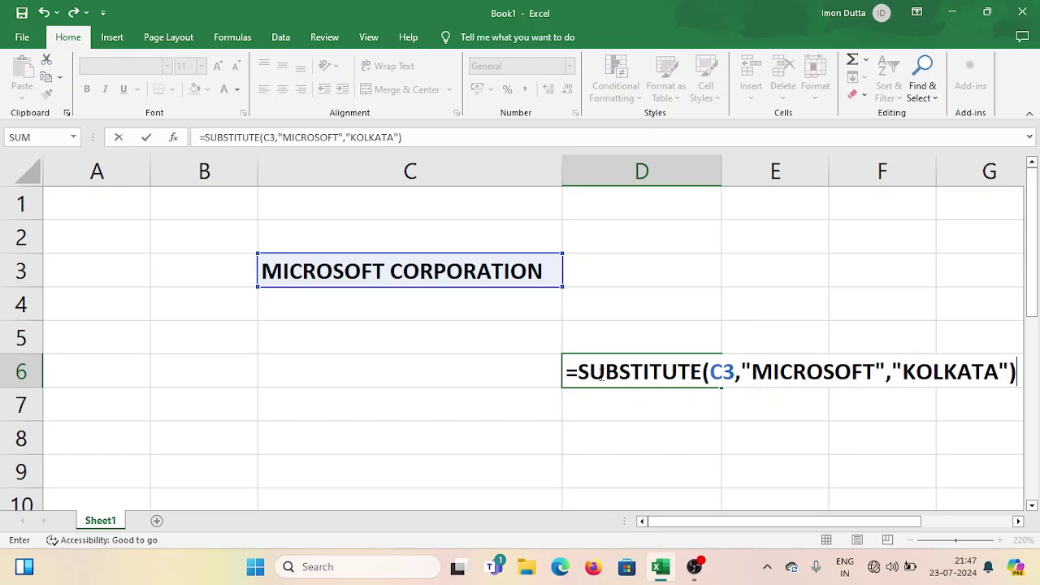
left_click_drag(710, 371, 735, 375)
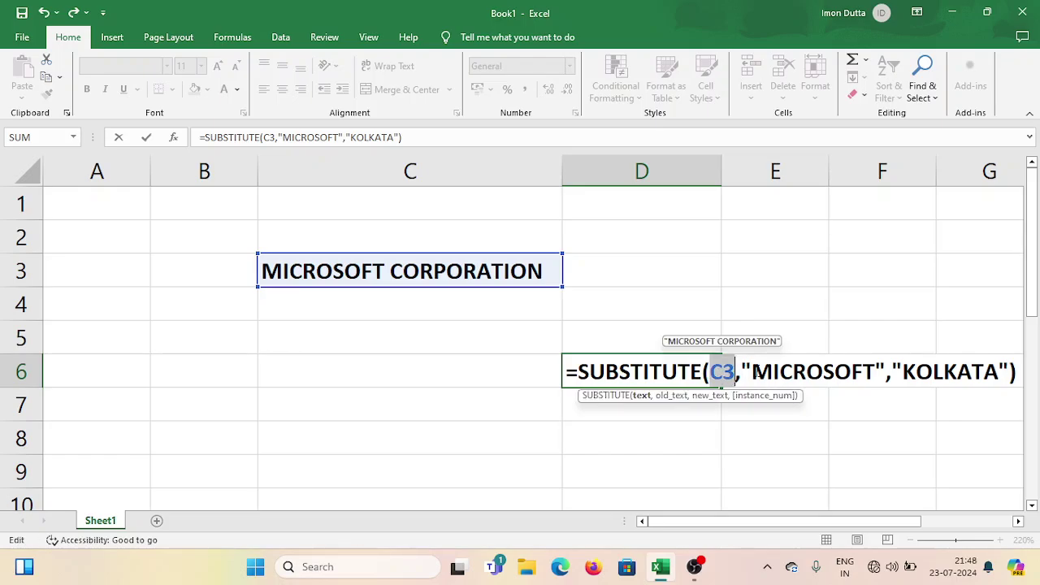
left_click_drag(753, 371, 1000, 371)
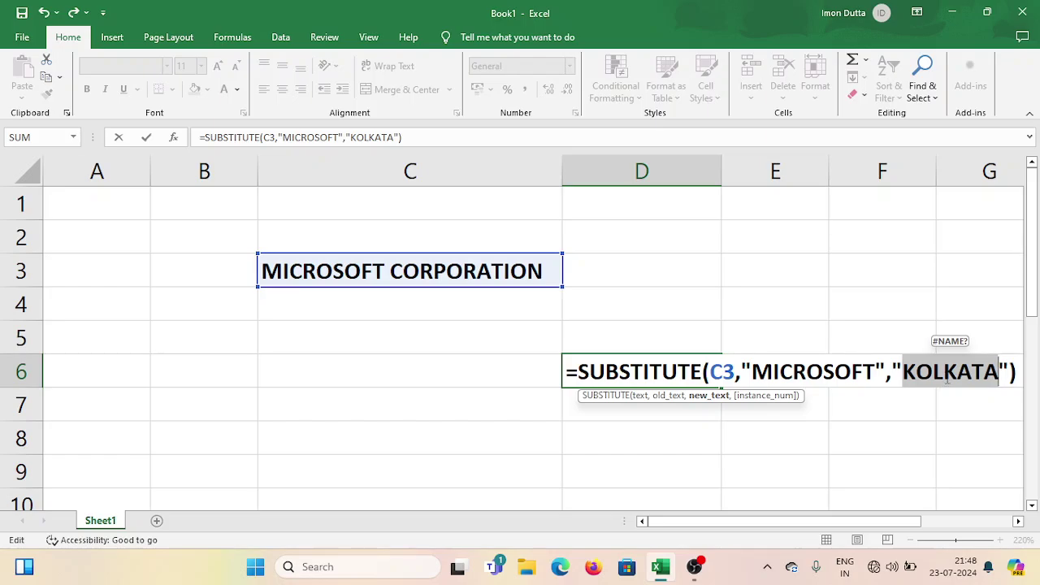
left_click(946, 379)
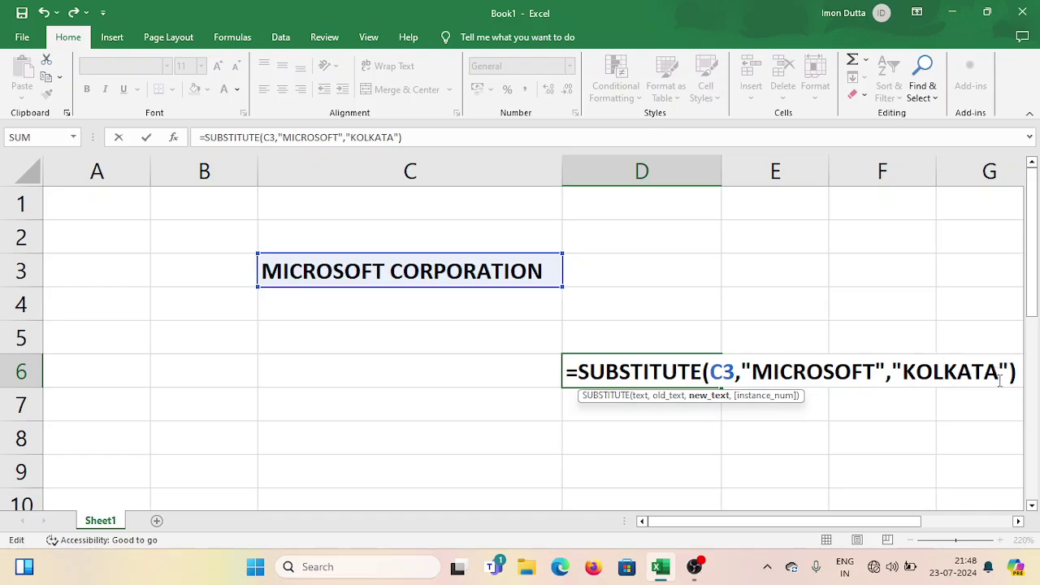
left_click(737, 371)
left_click(892, 374)
left_click(798, 374)
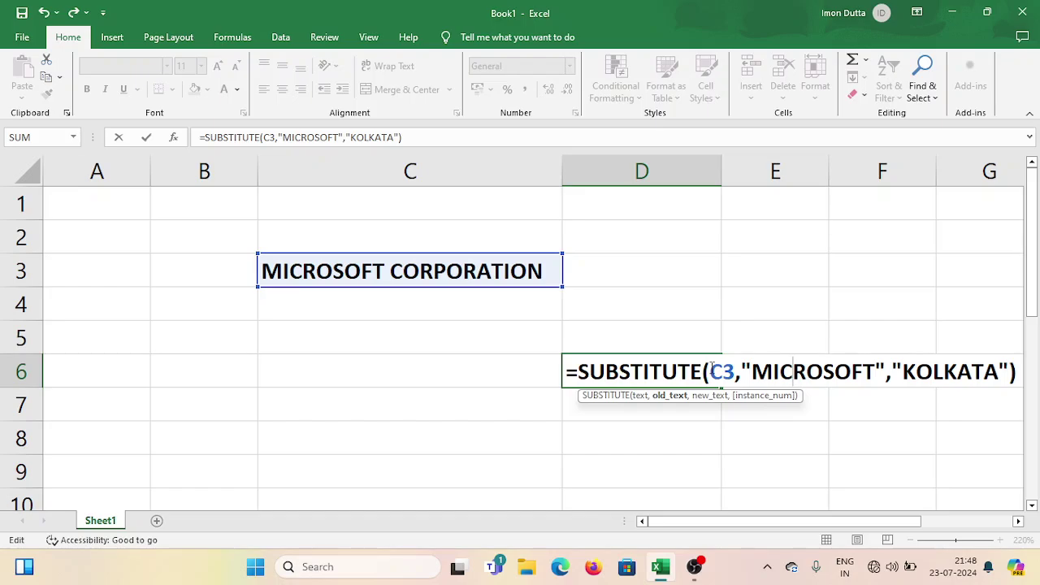
left_click_drag(710, 372, 737, 371)
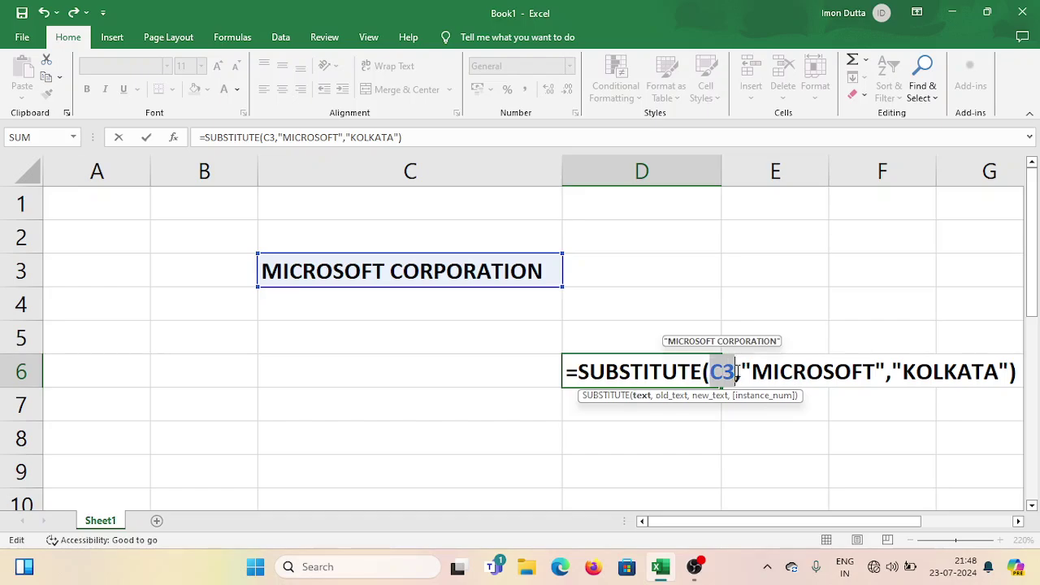
left_click(741, 372)
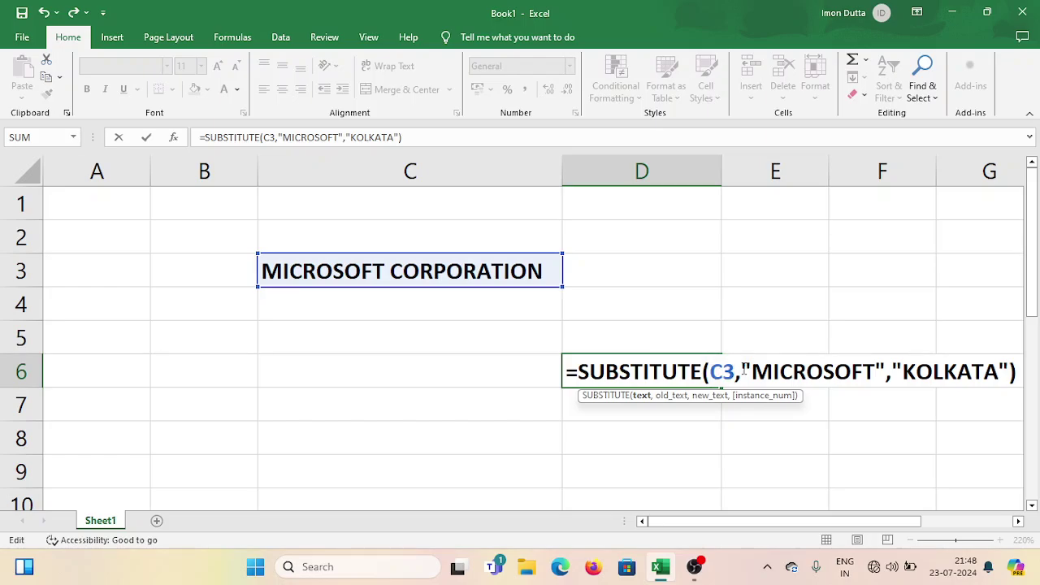
left_click_drag(753, 371, 873, 372)
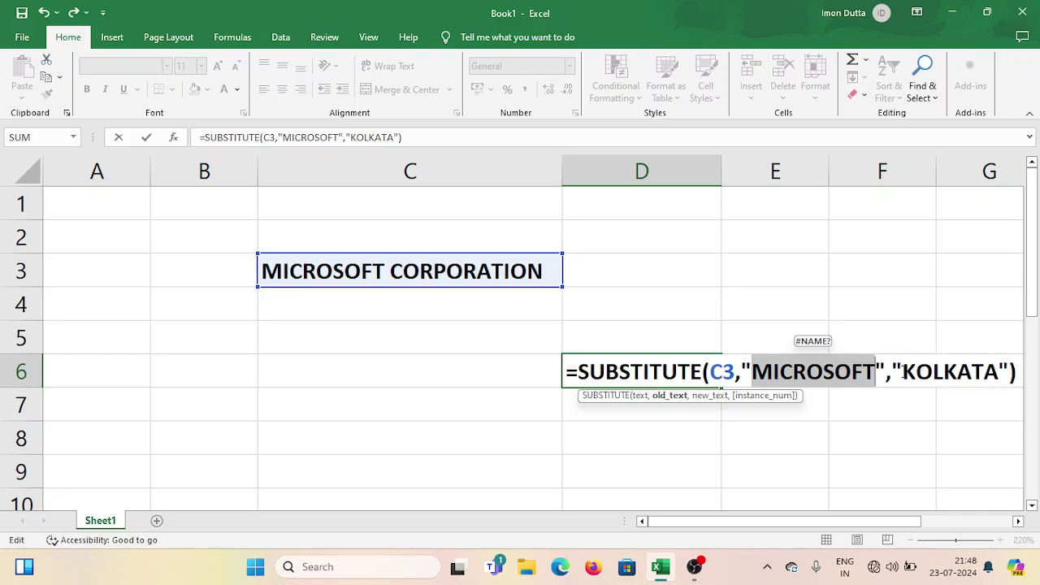
left_click(903, 373)
left_click_drag(904, 373, 998, 373)
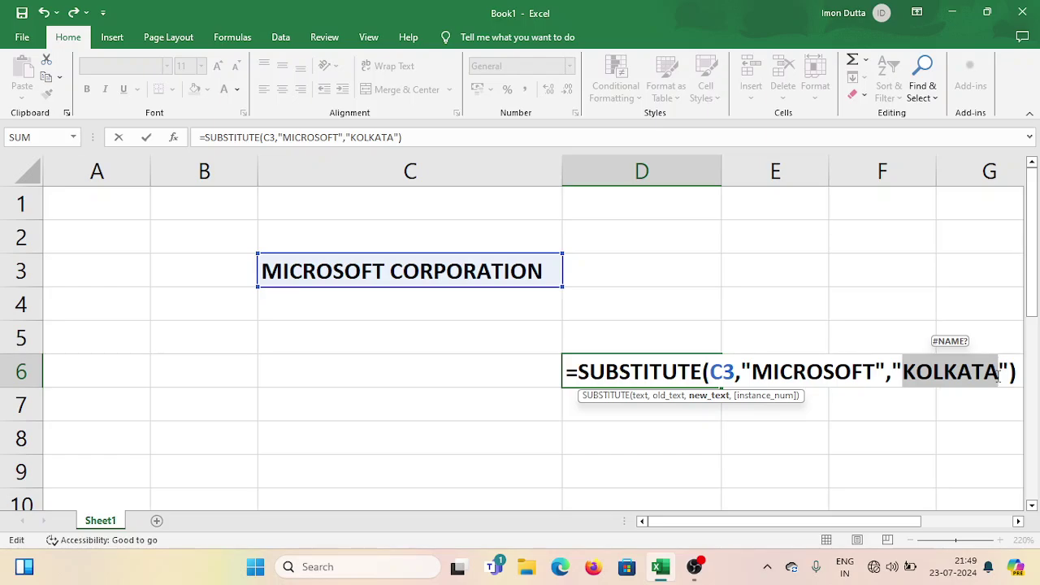
left_click(836, 371)
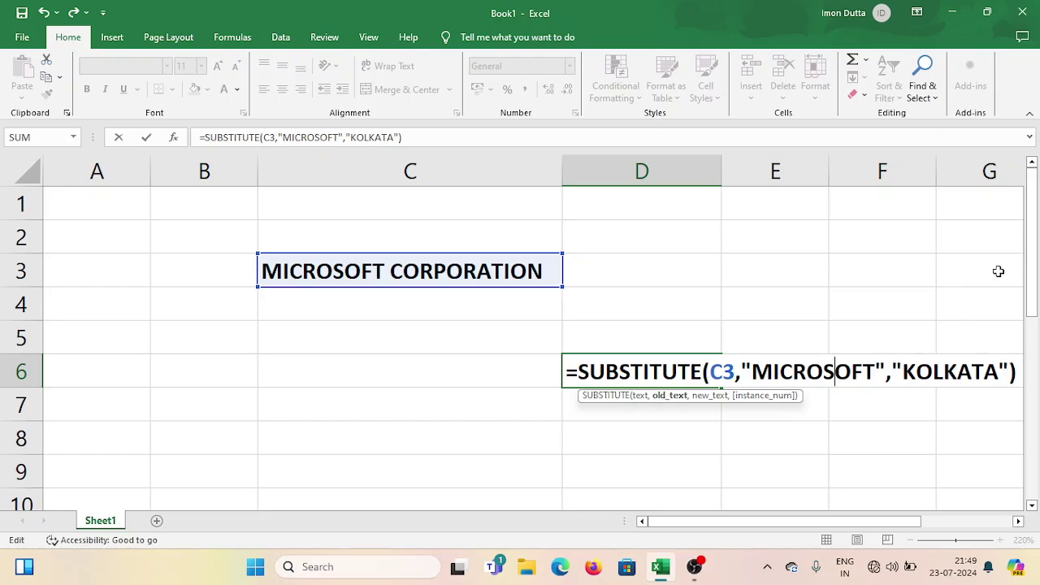
Commit the D6 formula to show KOLKATA CORPORATION, then close Excel without saving.
key("Return")
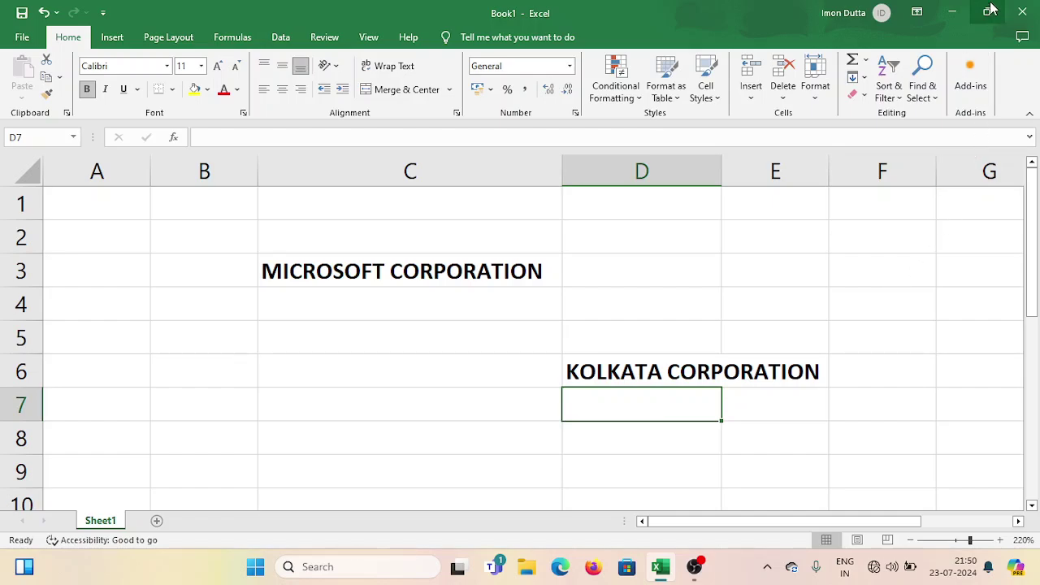
left_click(1021, 11)
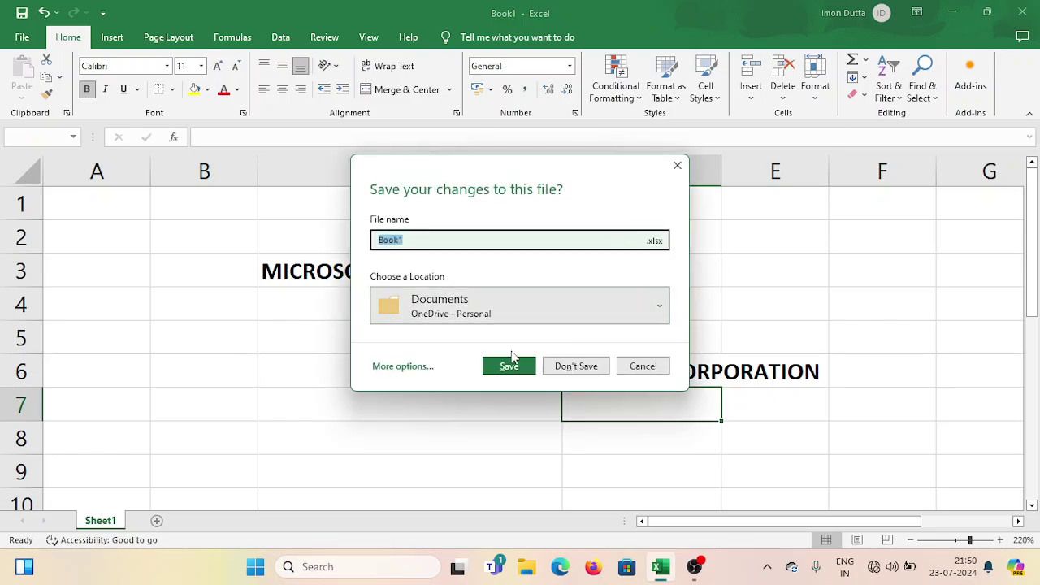
left_click(570, 366)
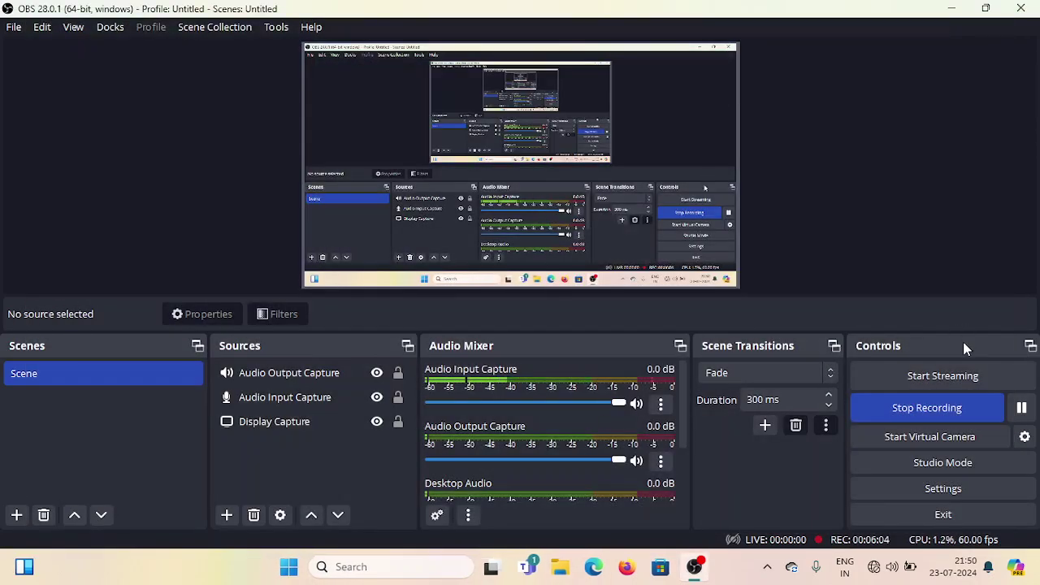